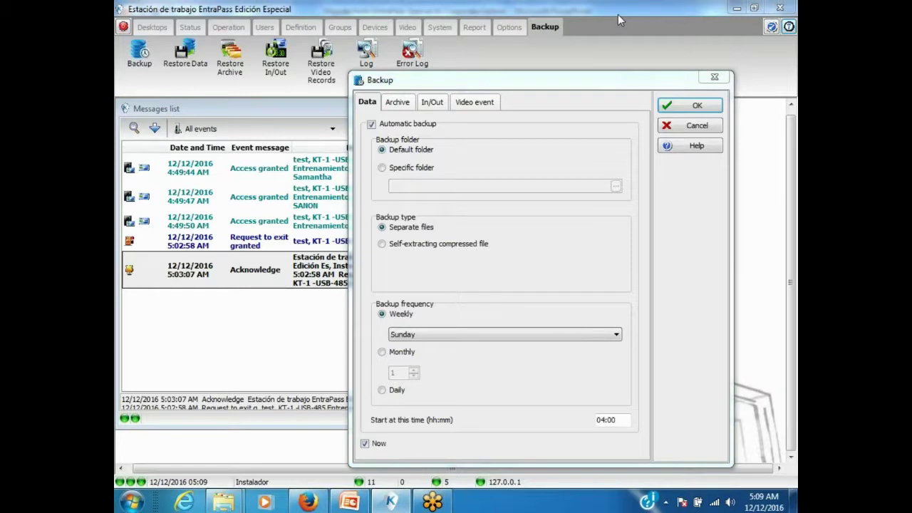
Apply the automatic backup settings, then quit EntraPass Special Edition once the backup completes.
{"action": "left_click", "coordinate": [690, 105]}
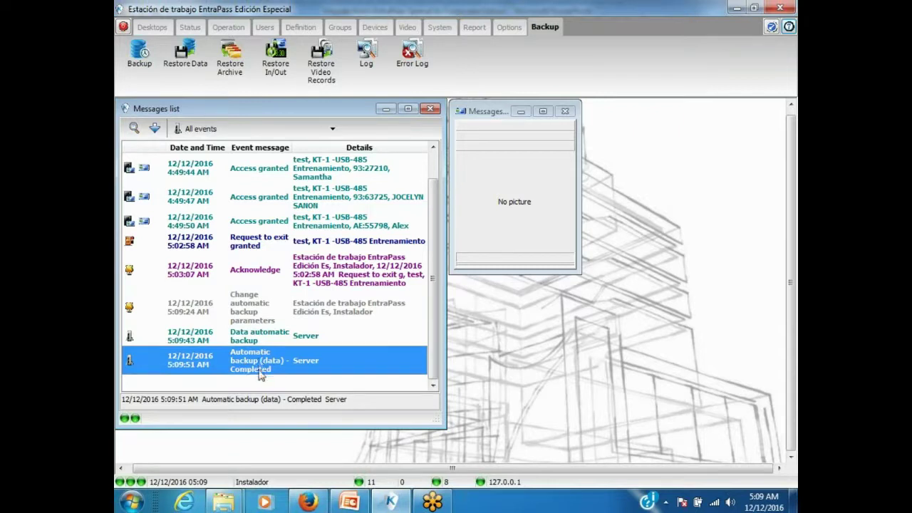
{"action": "left_click", "coordinate": [780, 8]}
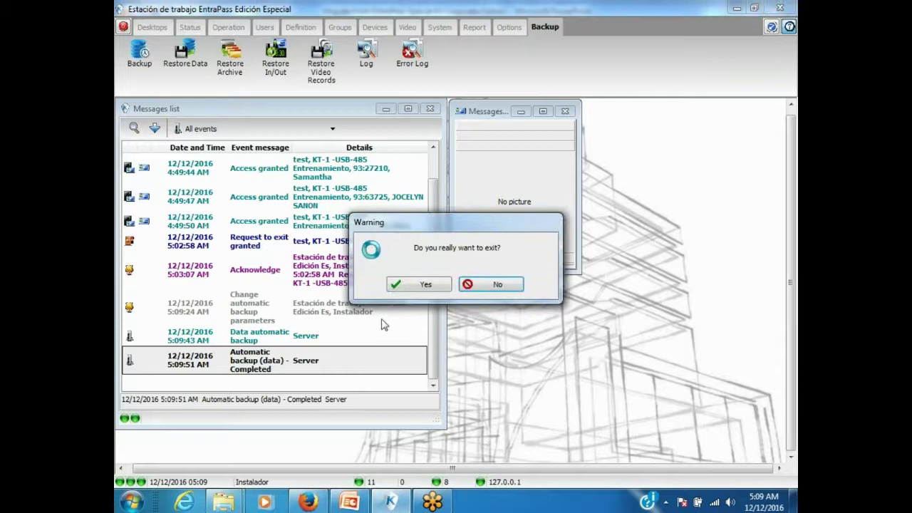
{"action": "left_click", "coordinate": [422, 285]}
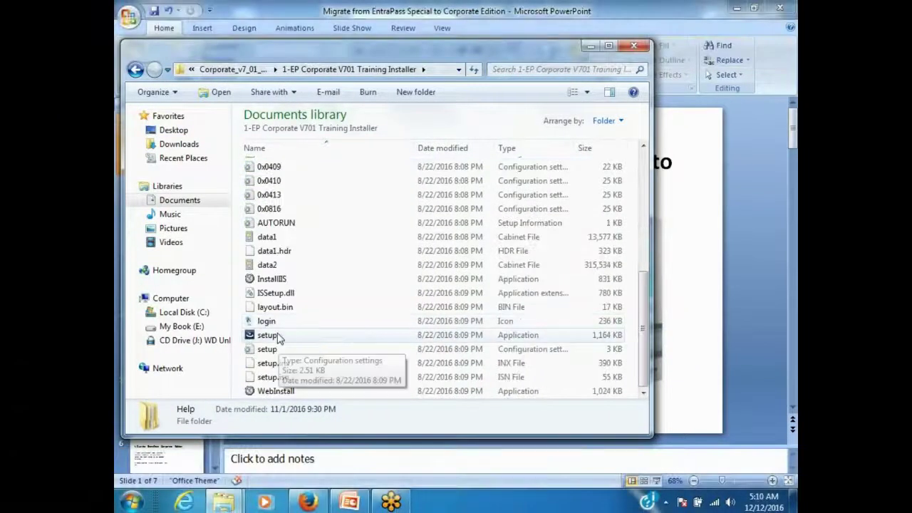
Run setup from the 1-EP Corporate V701 Training Installer folder and pass the installer welcome page.
{"action": "left_click", "coordinate": [278, 338]}
{"action": "double_click", "coordinate": [279, 338]}
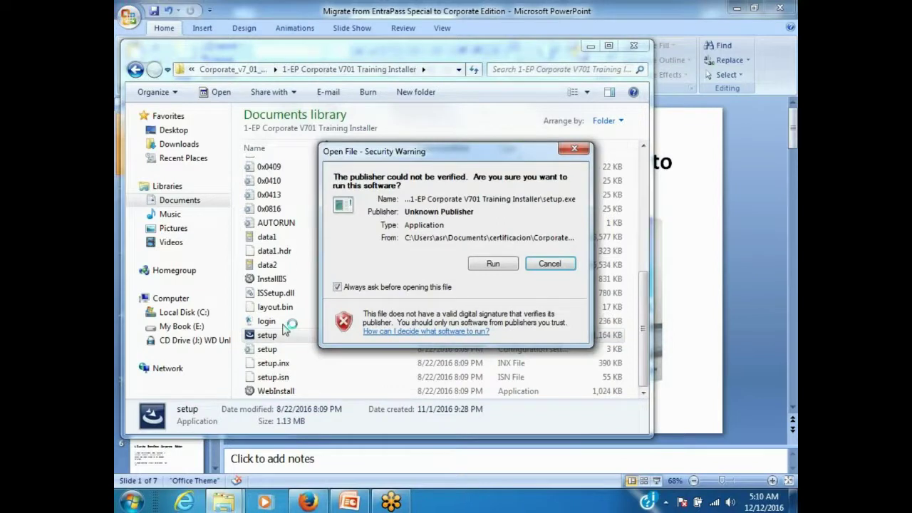
{"action": "left_click", "coordinate": [494, 264]}
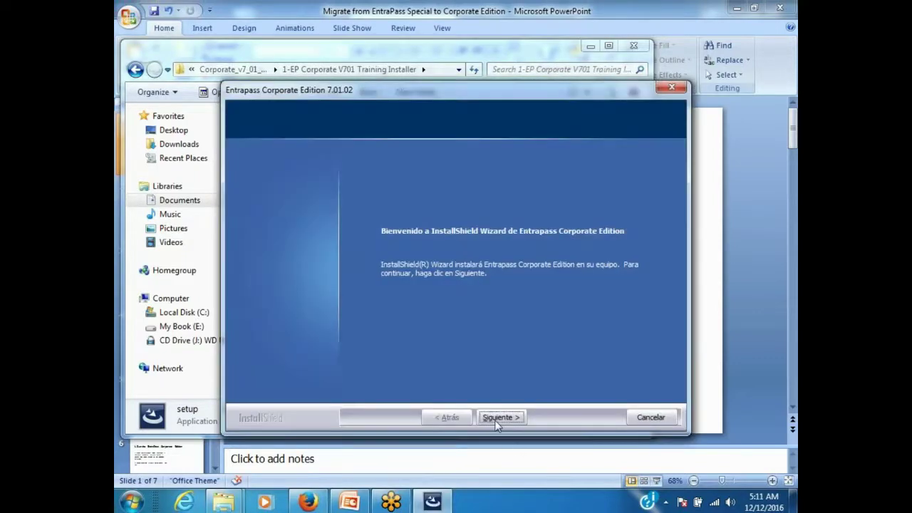
{"action": "left_click", "coordinate": [496, 418]}
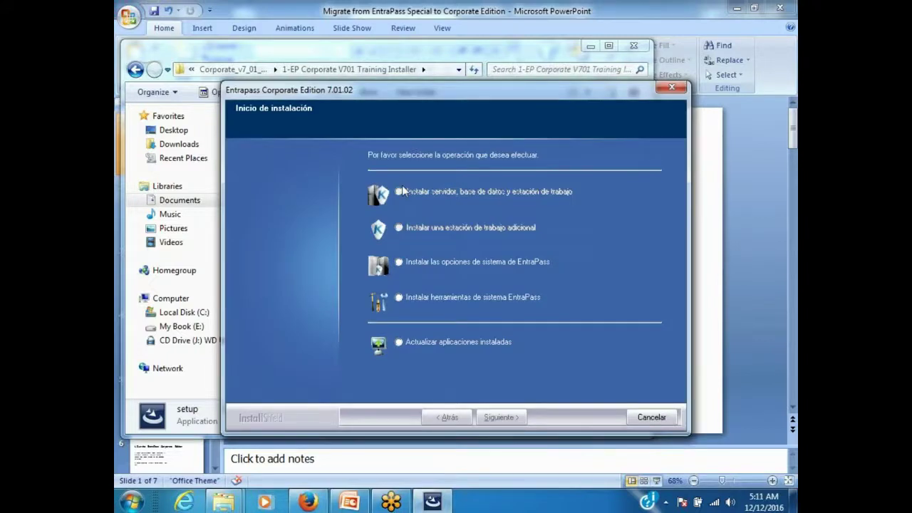
Cancel the EntraPass Corporate Edition installation, confirm it, and finish the wizard.
{"action": "left_click_drag", "start_coordinate": [423, 96], "coordinate": [359, 113]}
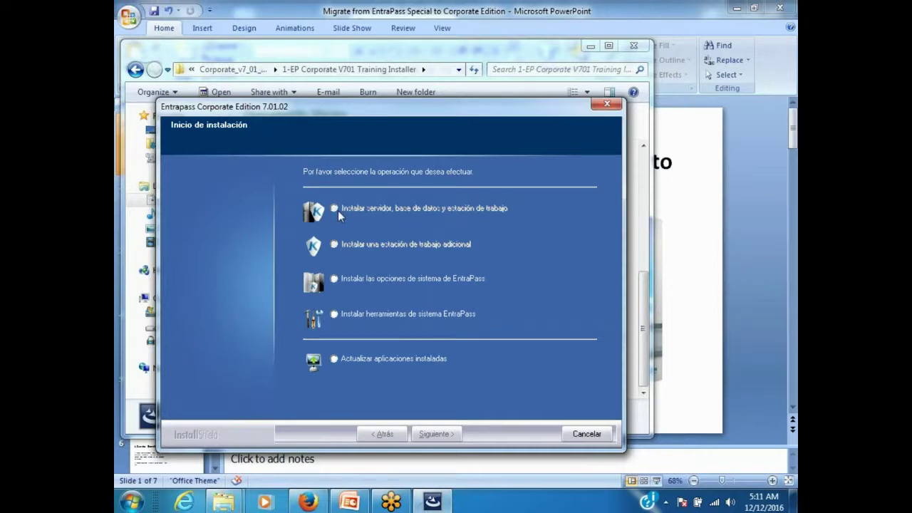
{"action": "left_click", "coordinate": [583, 435]}
{"action": "left_click", "coordinate": [477, 296]}
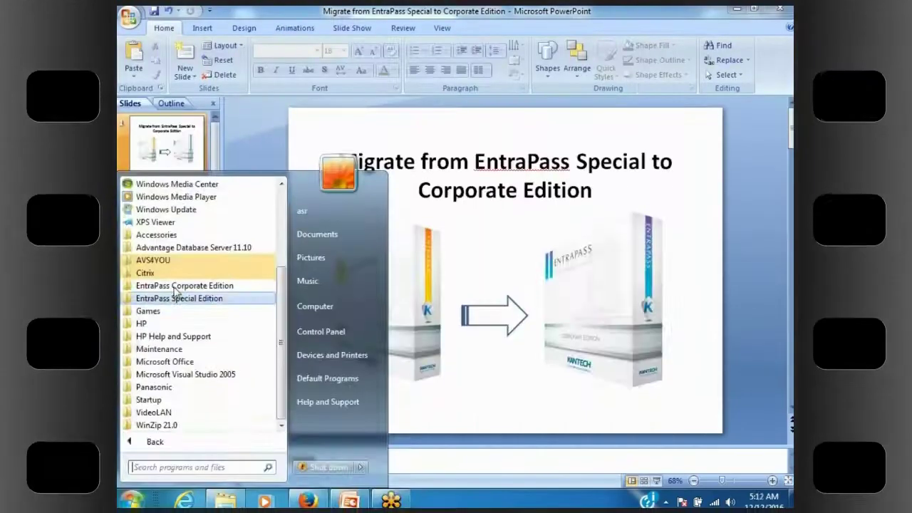
{"action": "left_click", "coordinate": [178, 286]}
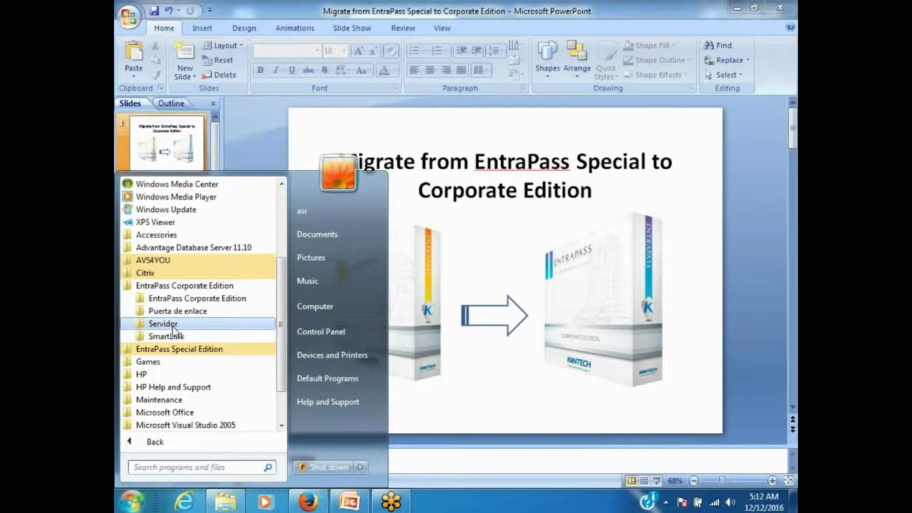
Launch Migración desde EntraPass Special Edition from the Servidor Start-menu folder.
{"action": "left_click", "coordinate": [172, 326]}
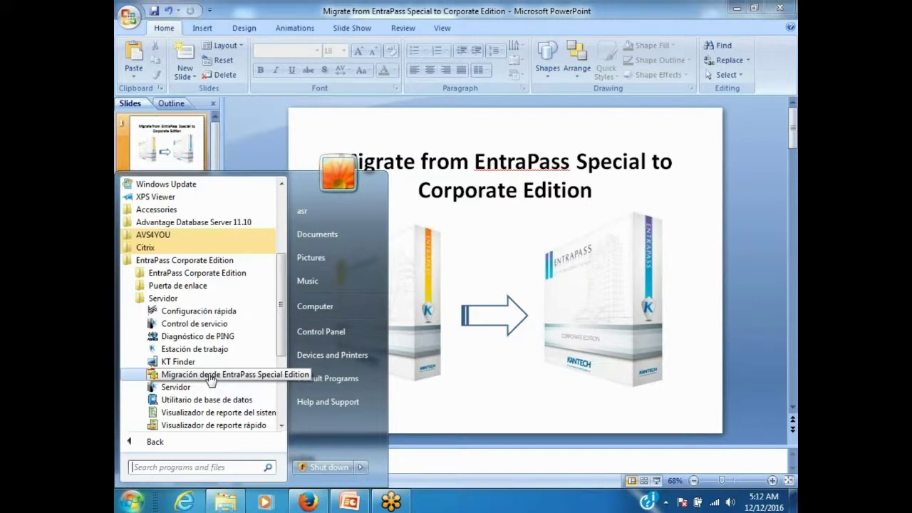
{"action": "left_click", "coordinate": [211, 377]}
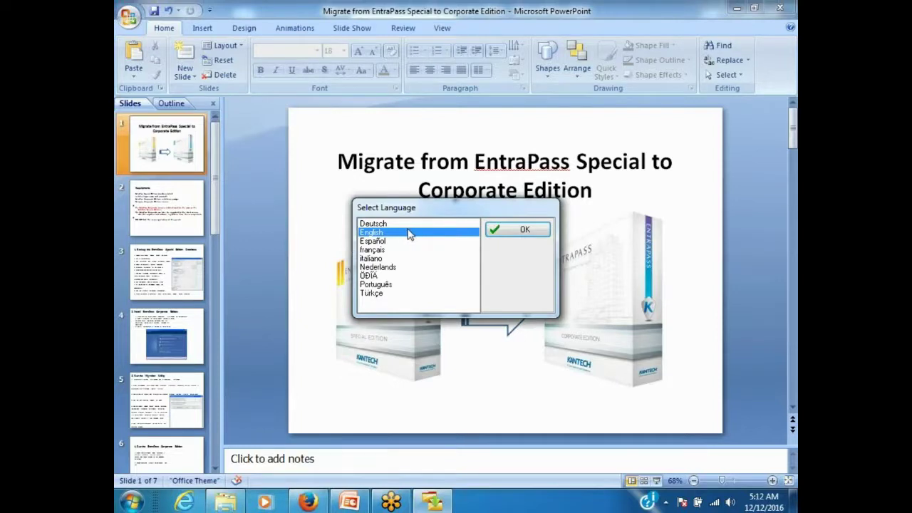
Choose English and migrate the Server_SE\Data database into Server_CE, accepting the overwrite.
{"action": "left_click", "coordinate": [511, 235]}
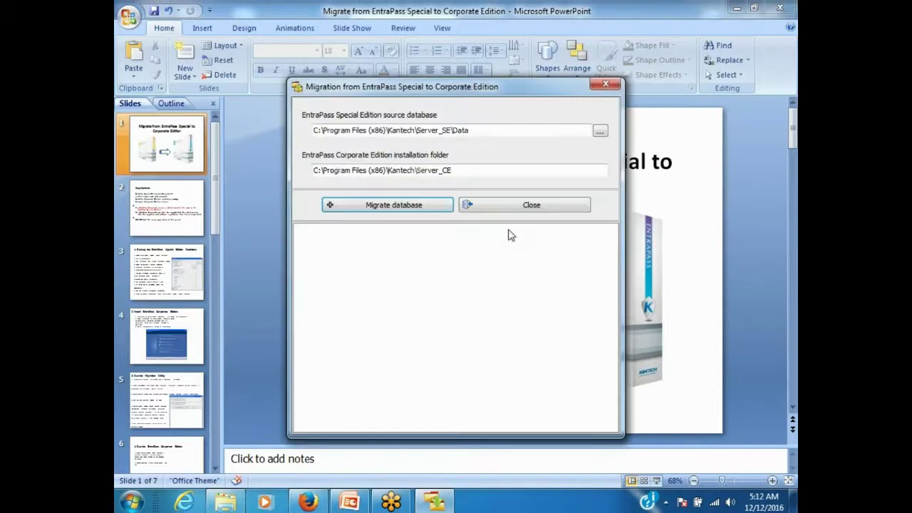
{"action": "left_click_drag", "start_coordinate": [435, 100], "coordinate": [336, 96]}
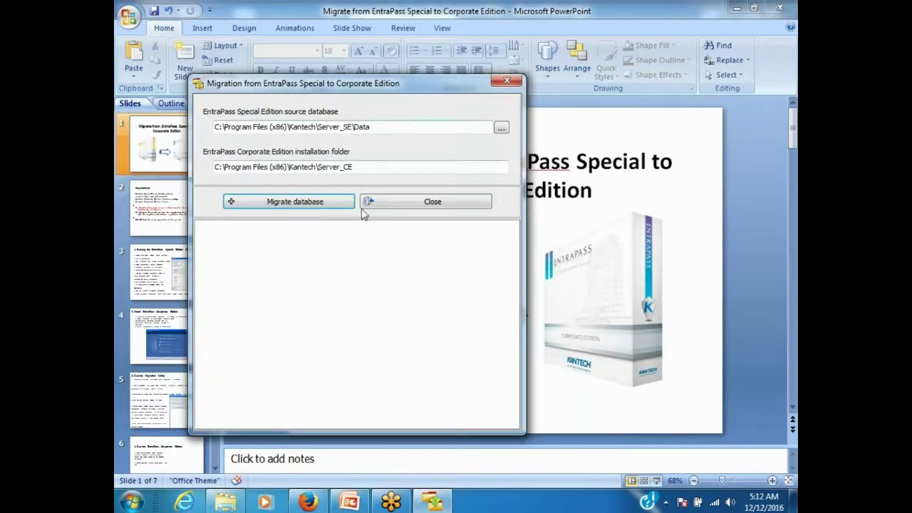
{"action": "left_click", "coordinate": [293, 205]}
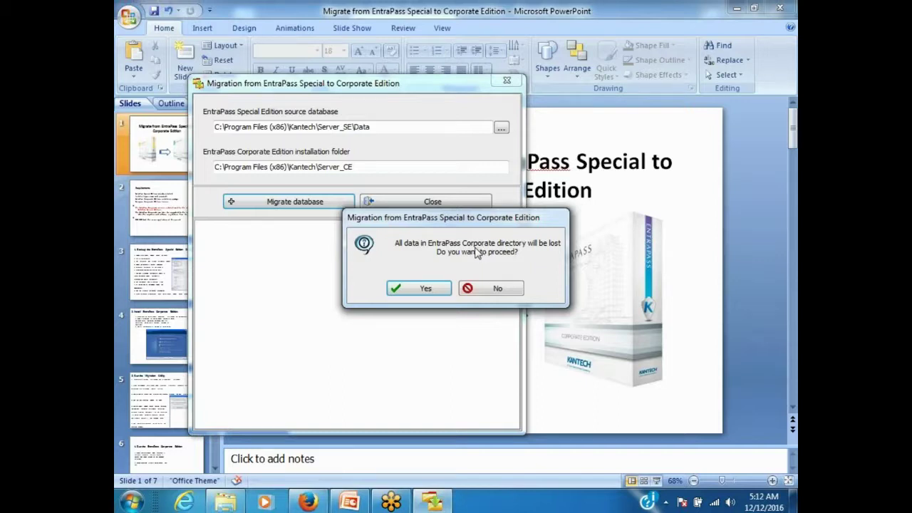
{"action": "left_click", "coordinate": [439, 289]}
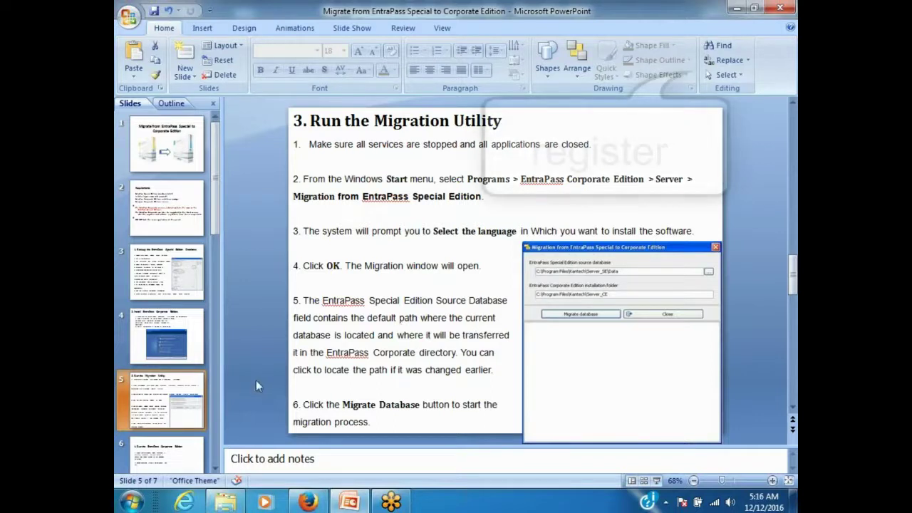
Start the Servidor application from EntraPass Corporate Edition > Servidor in All Programs.
{"action": "left_click", "coordinate": [132, 503]}
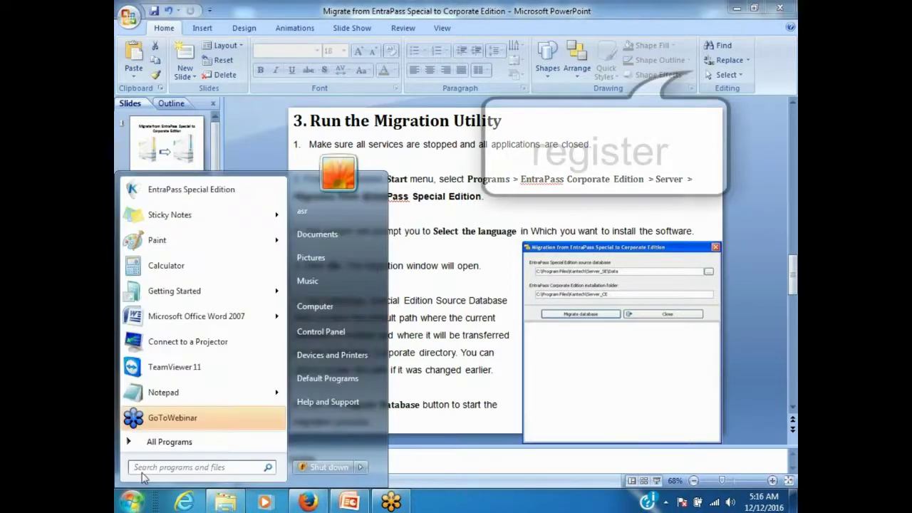
{"action": "left_click", "coordinate": [189, 442]}
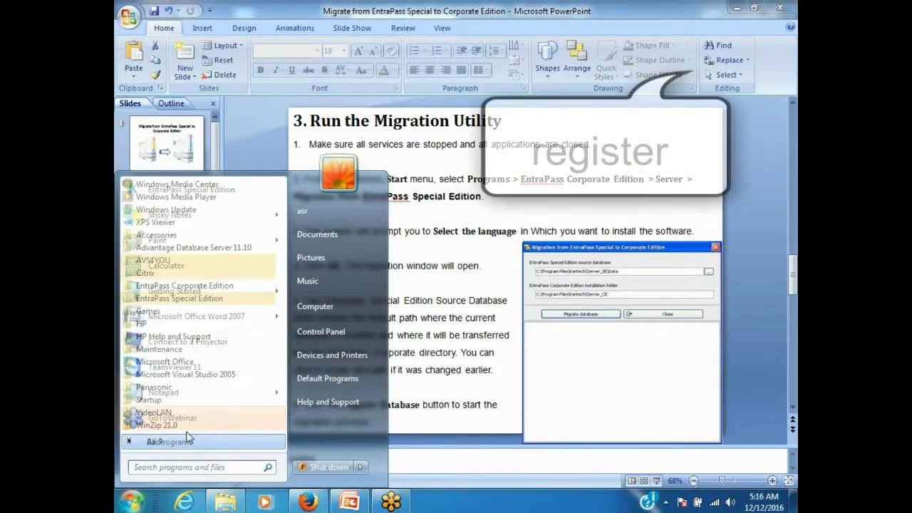
{"action": "left_click", "coordinate": [189, 285]}
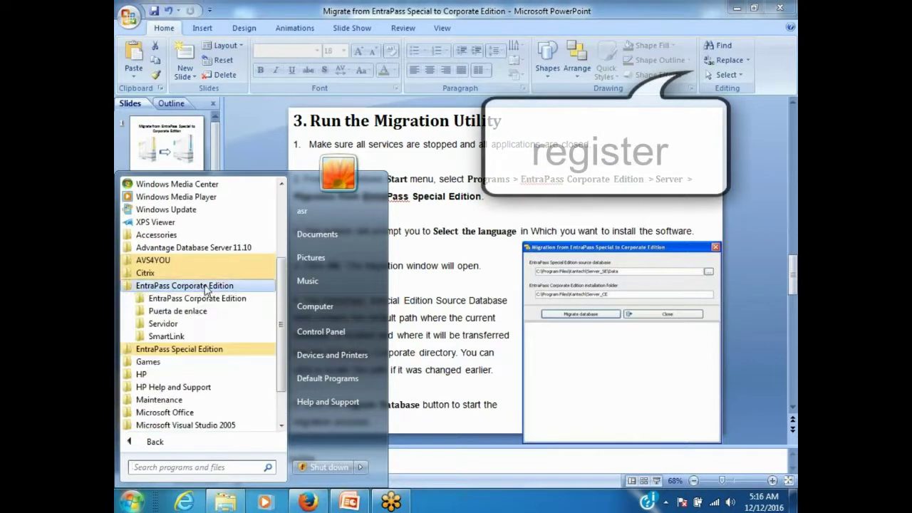
{"action": "left_click", "coordinate": [160, 324]}
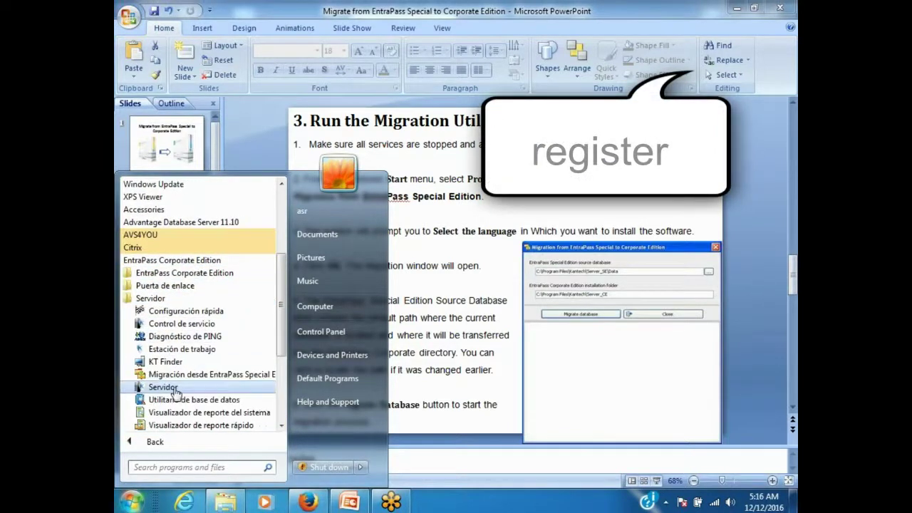
{"action": "left_click", "coordinate": [171, 387]}
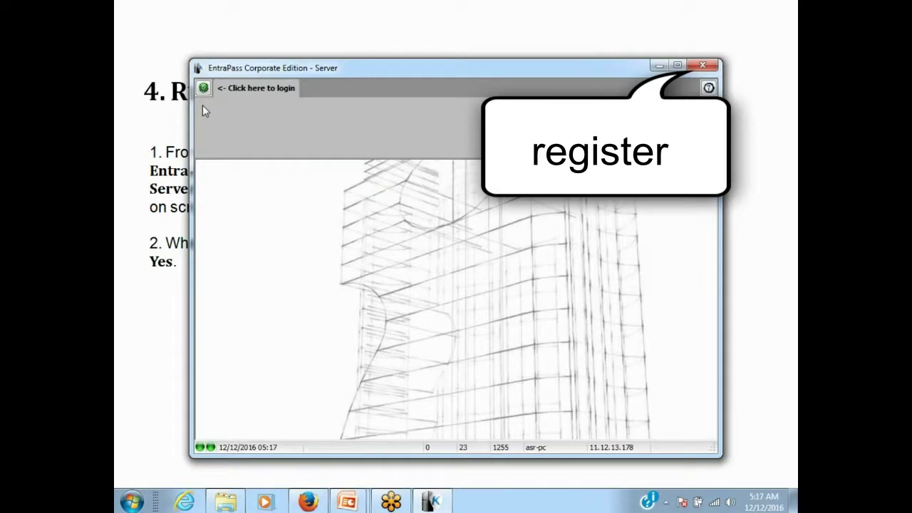
Log in to the server with the operator user name and temporary password.
{"action": "left_click", "coordinate": [203, 93]}
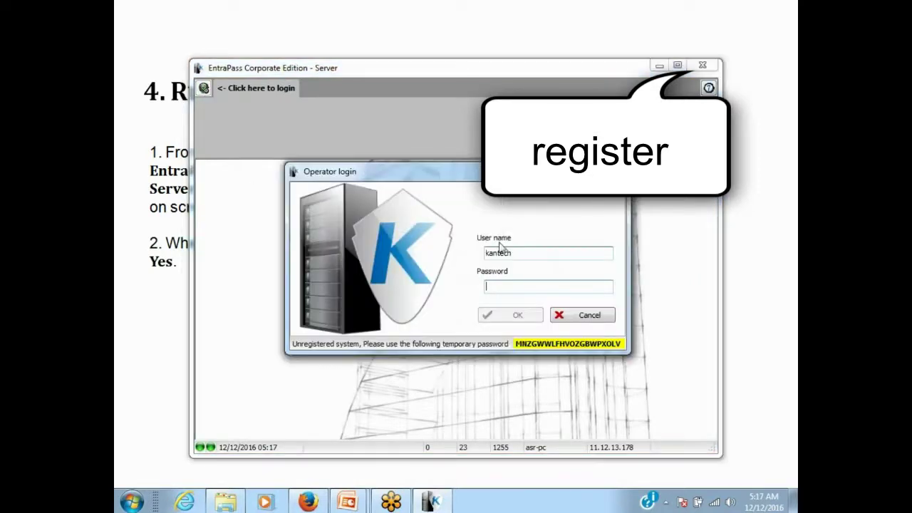
{"action": "left_click_drag", "start_coordinate": [457, 179], "coordinate": [422, 179]}
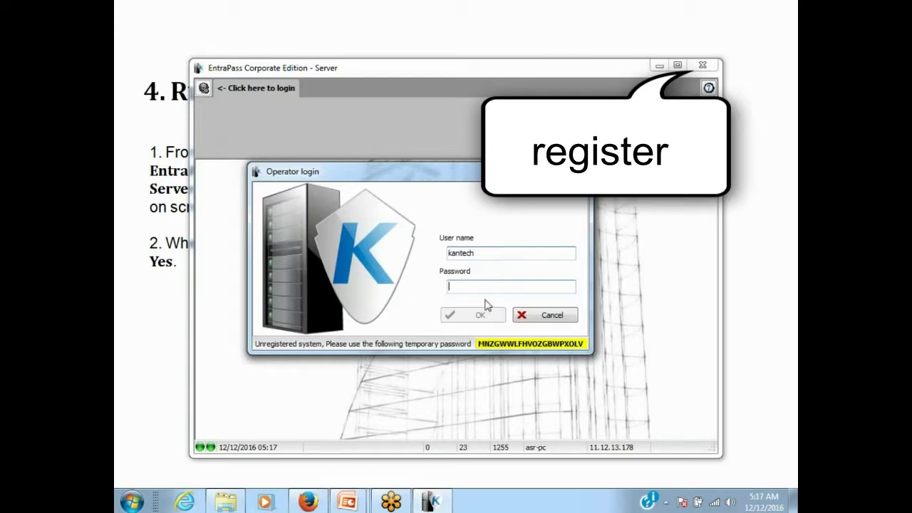
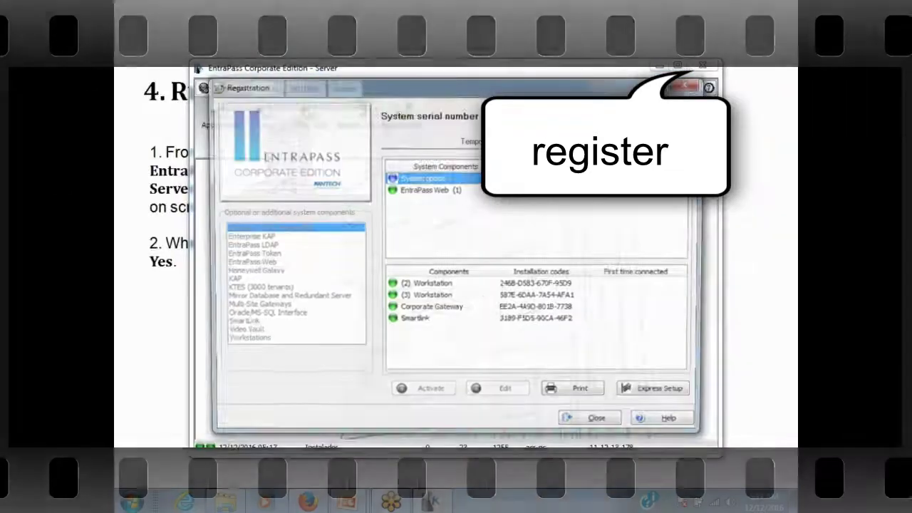
{"action": "left_click_drag", "start_coordinate": [495, 83], "coordinate": [456, 76]}
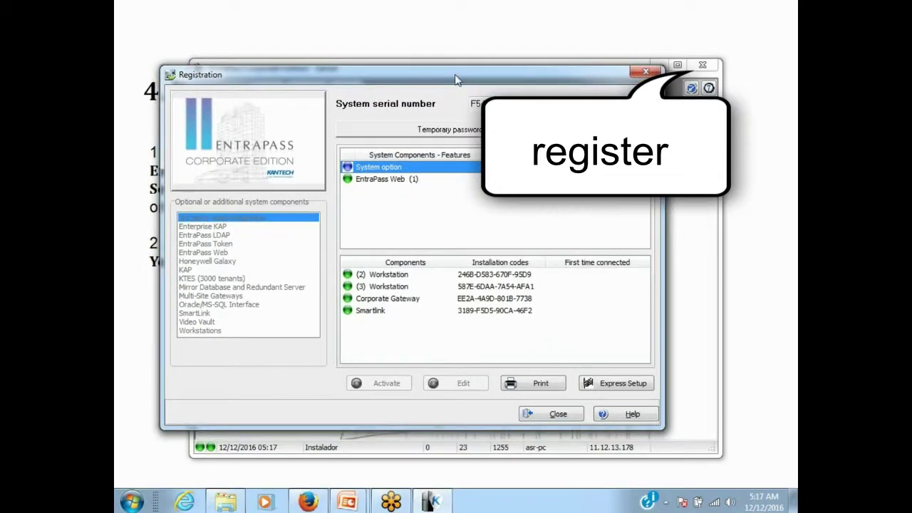
Enter the Kantech registration confirmation code in the four fields and close Registration.
{"action": "left_click", "coordinate": [453, 132]}
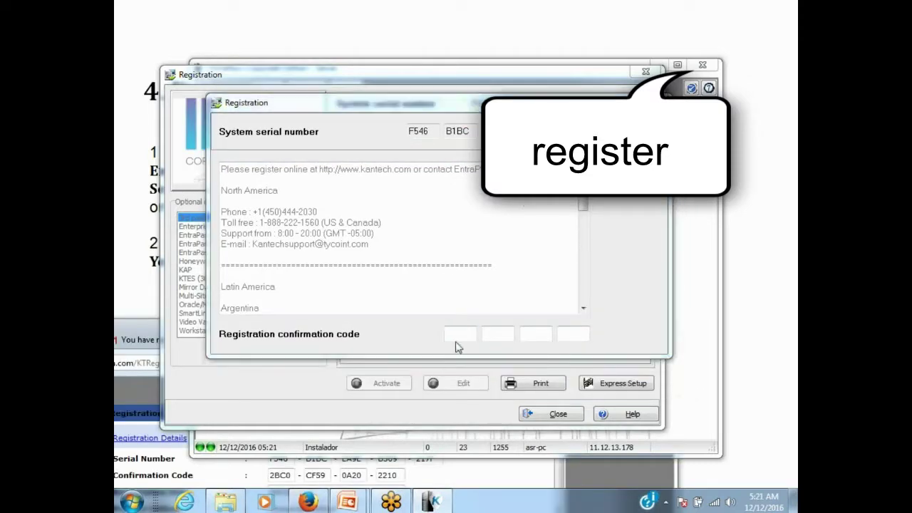
{"action": "left_click", "coordinate": [454, 330]}
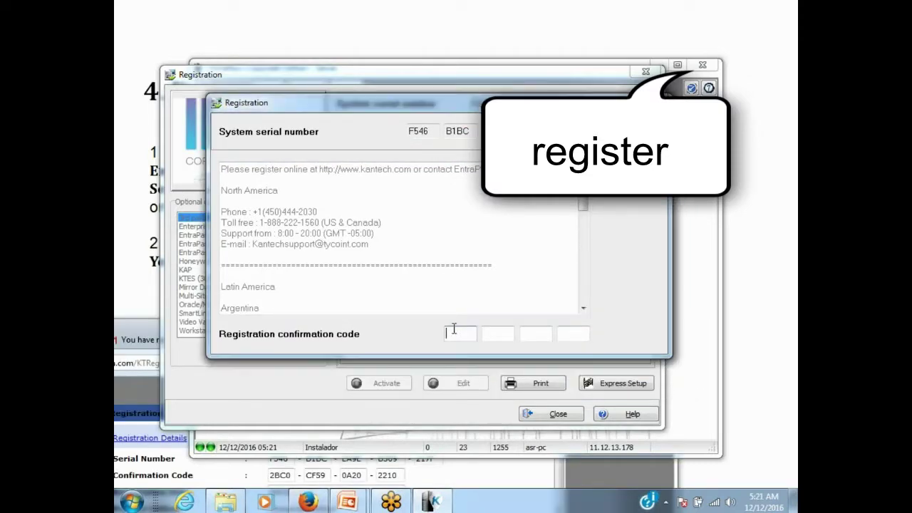
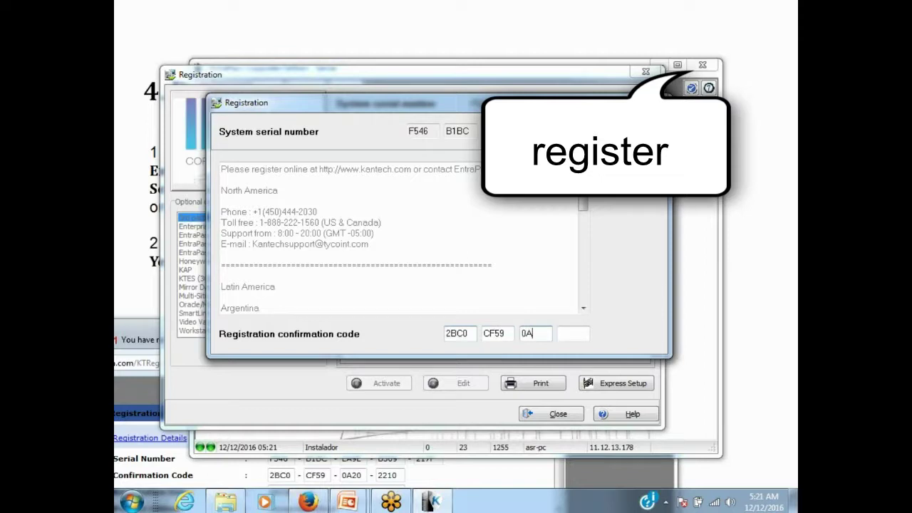
{"action": "key", "text": "Return"}
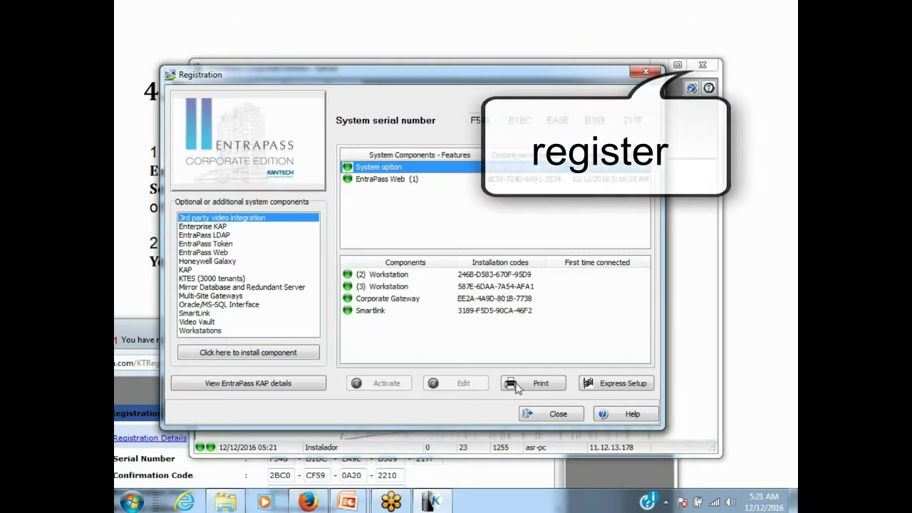
{"action": "left_click", "coordinate": [542, 413]}
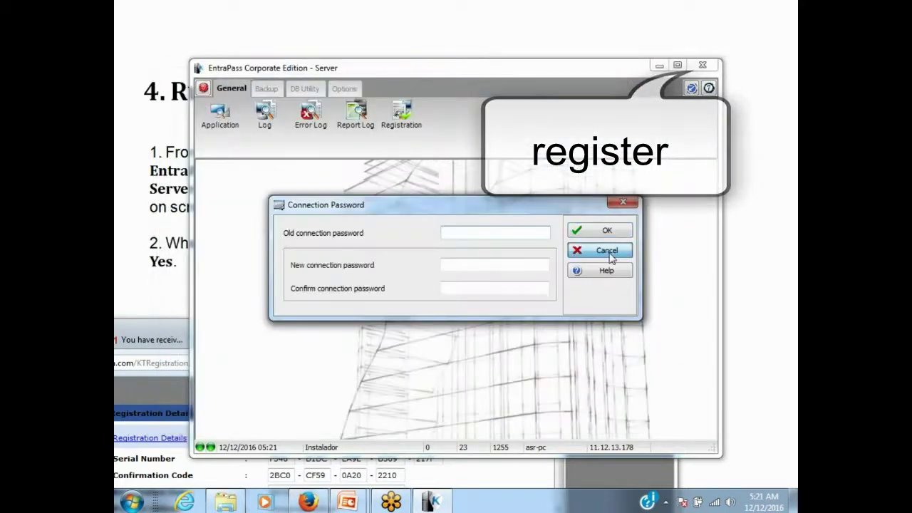
Cancel the Connection Password prompt and advance the slideshow to the next slide.
{"action": "left_click", "coordinate": [603, 250]}
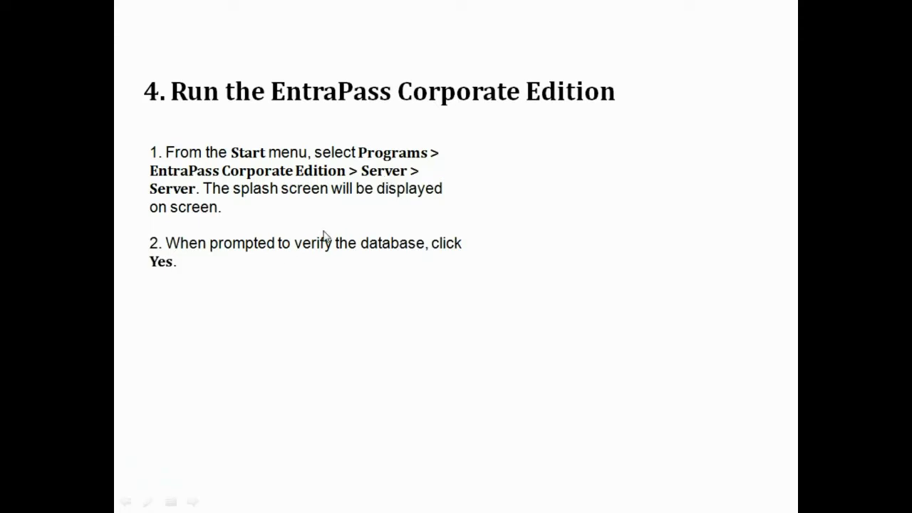
{"action": "left_click", "coordinate": [324, 236]}
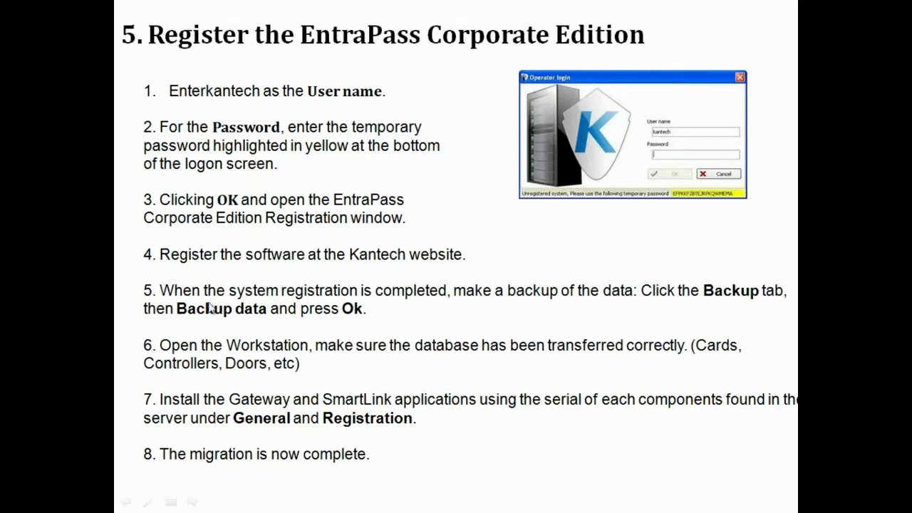
Leave the slide show and bring the EntraPass Corporate Edition Server window forward.
{"action": "key", "text": "super"}
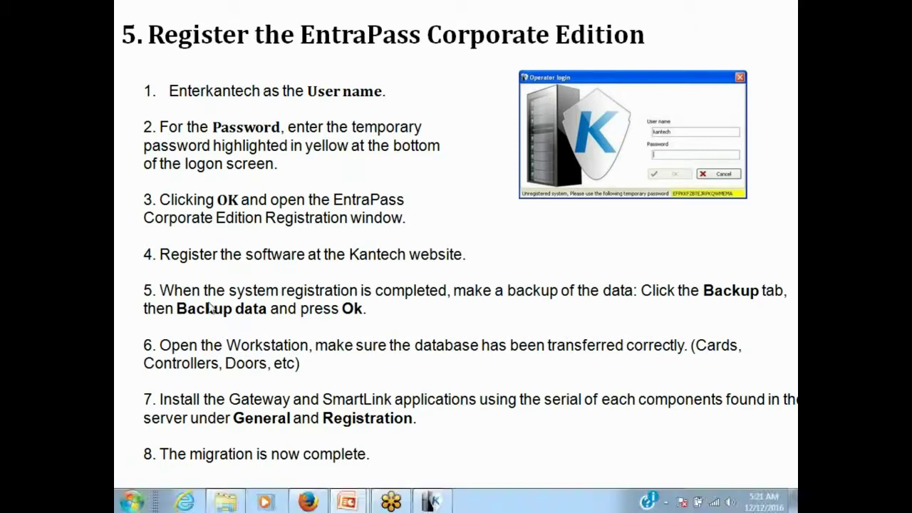
{"action": "key", "text": "Escape"}
{"action": "left_click", "coordinate": [431, 502]}
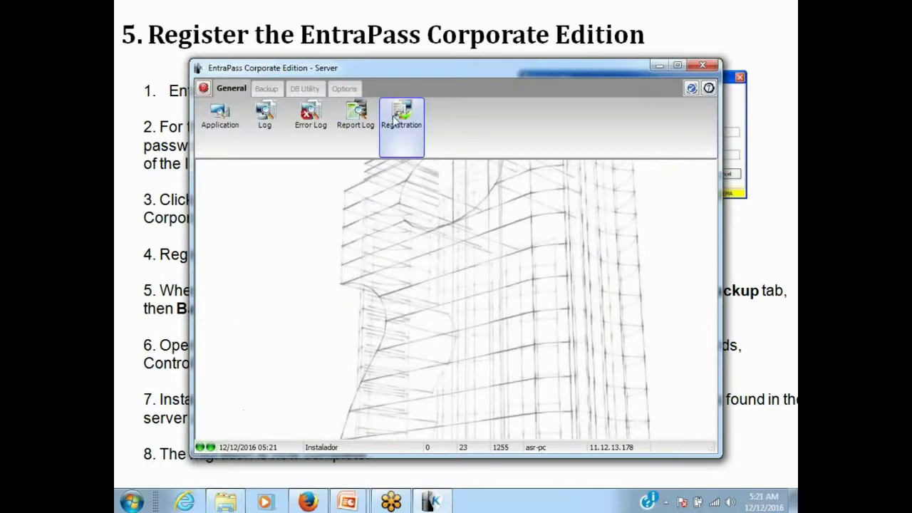
Back up the data as a self-extracting compressed file, then close Backup Data.
{"action": "left_click", "coordinate": [266, 90]}
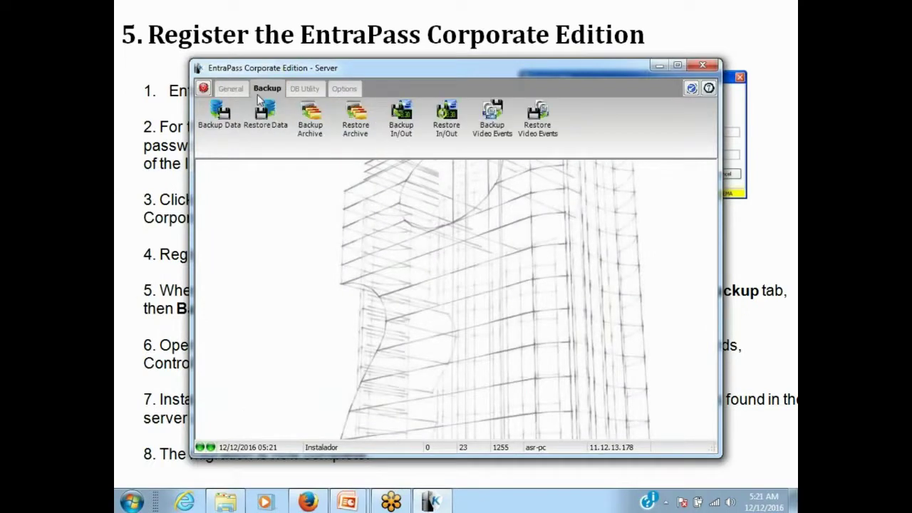
{"action": "left_click", "coordinate": [219, 115]}
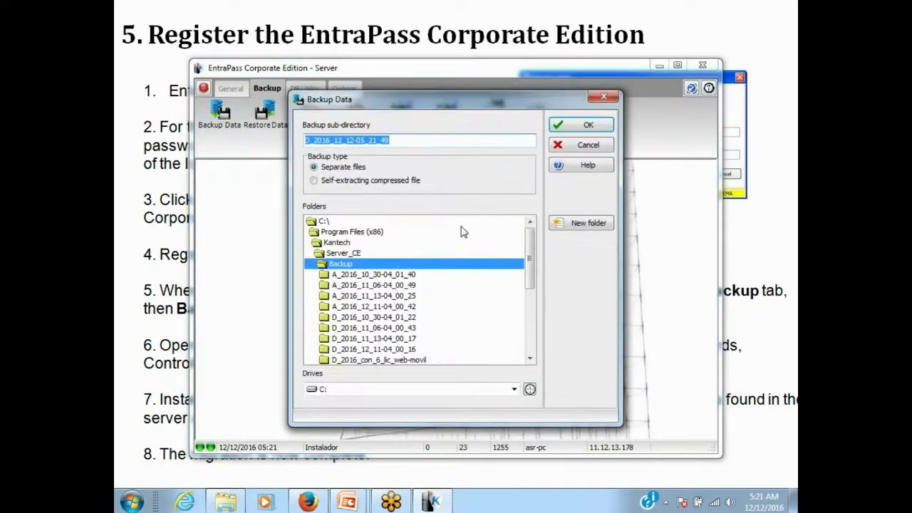
{"action": "left_click", "coordinate": [577, 128]}
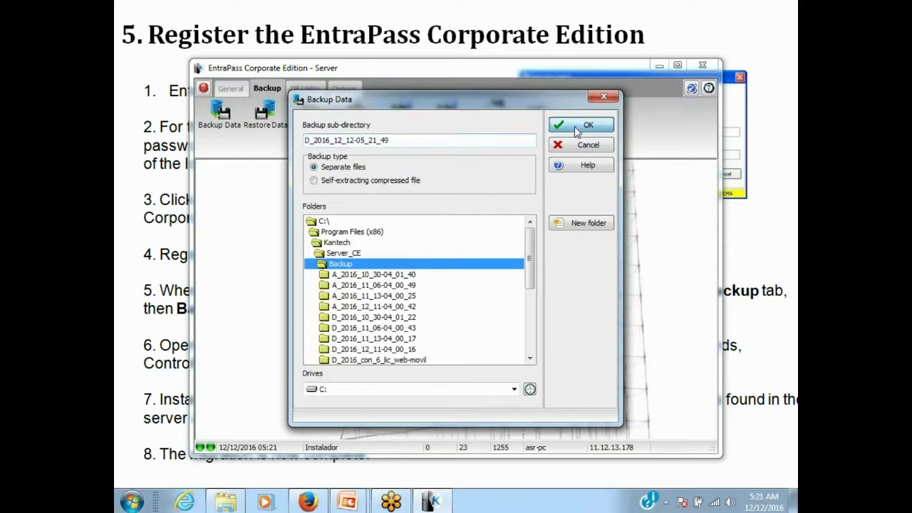
{"action": "left_click", "coordinate": [407, 181]}
{"action": "left_click", "coordinate": [570, 125]}
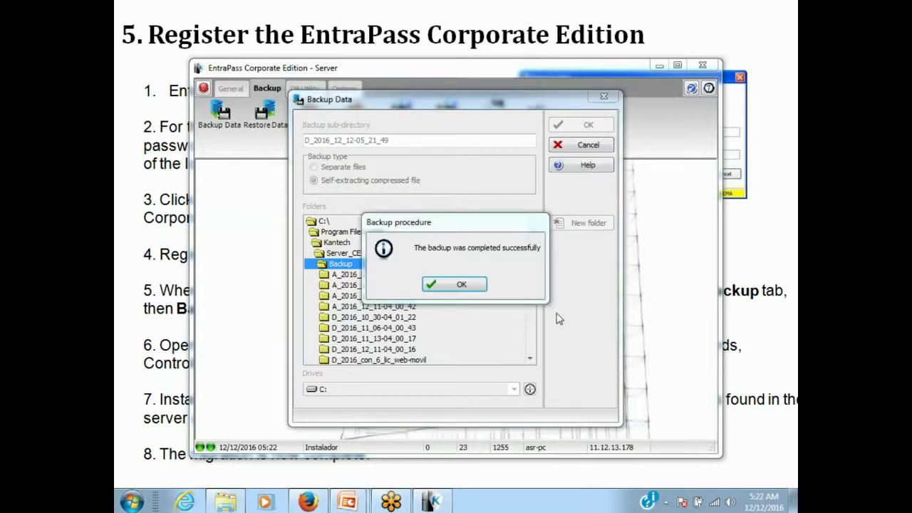
{"action": "left_click", "coordinate": [449, 285]}
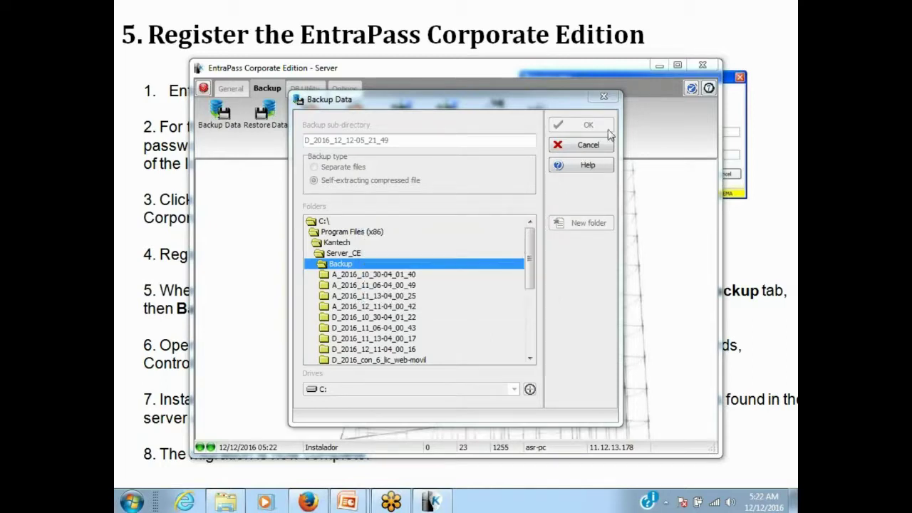
{"action": "left_click_drag", "start_coordinate": [487, 102], "coordinate": [439, 120]}
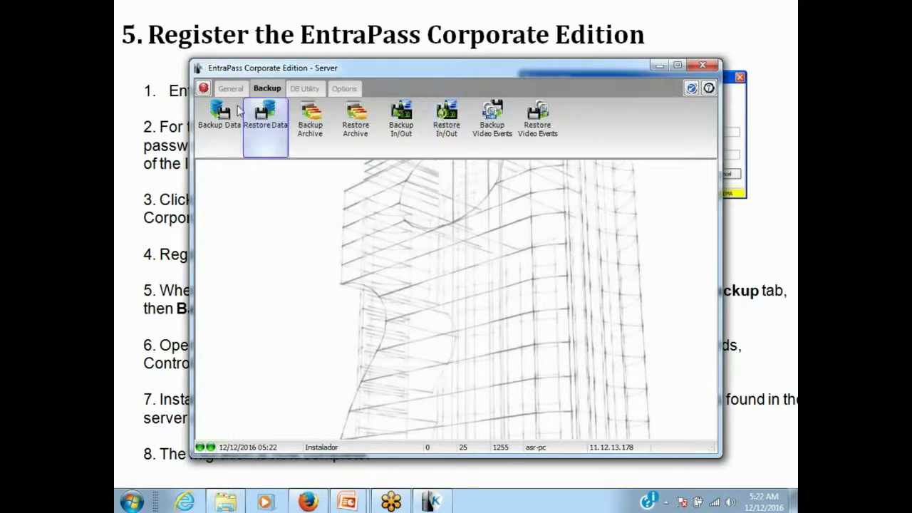
Log out of the Server, then launch Estación de trabajo from the EntraPass Corporate Edition > Servidor folder.
{"action": "left_click", "coordinate": [203, 88]}
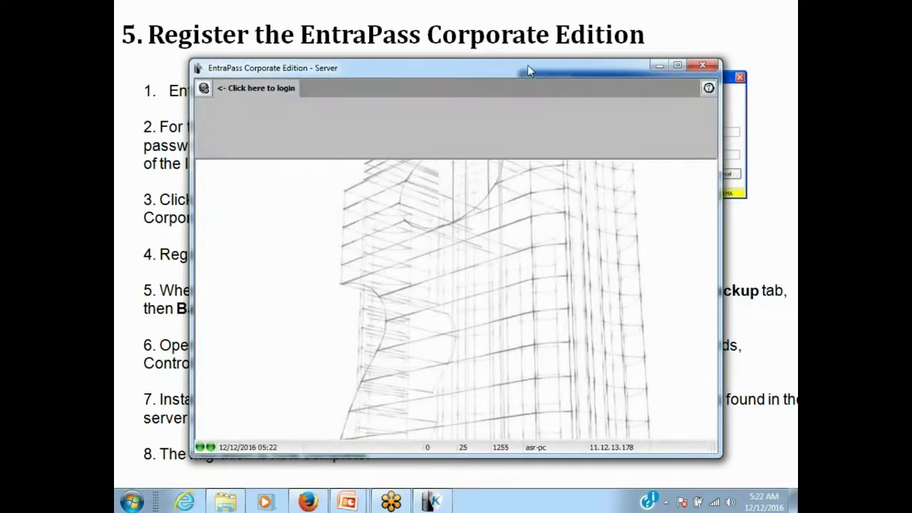
{"action": "left_click_drag", "start_coordinate": [464, 68], "coordinate": [458, 68]}
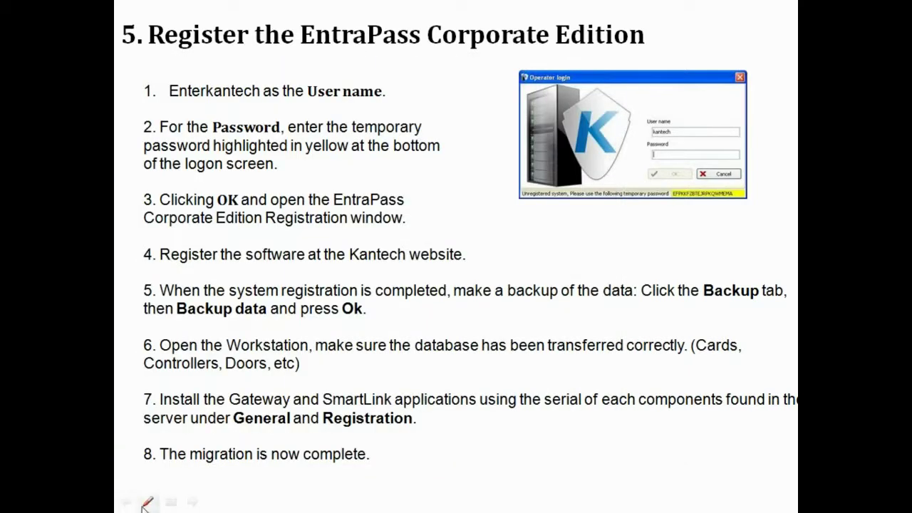
{"action": "key", "text": "super"}
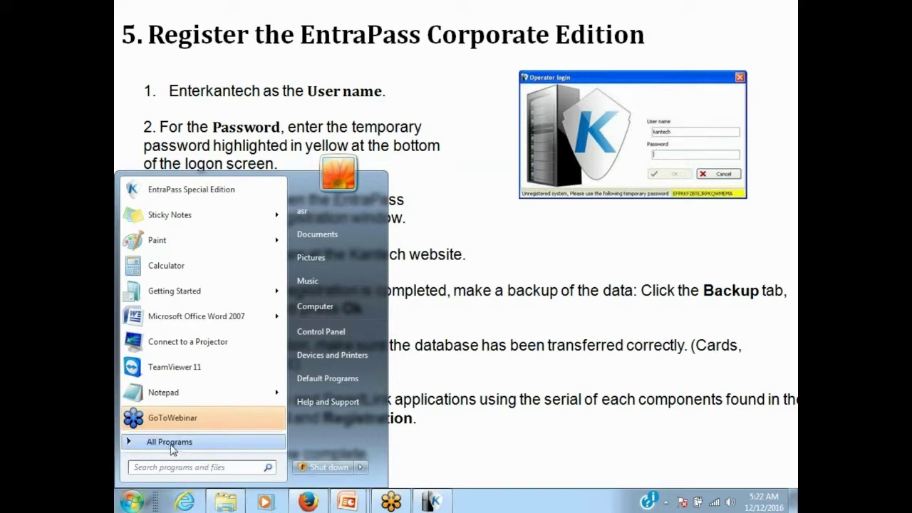
{"action": "left_click", "coordinate": [171, 443]}
{"action": "left_click", "coordinate": [182, 285]}
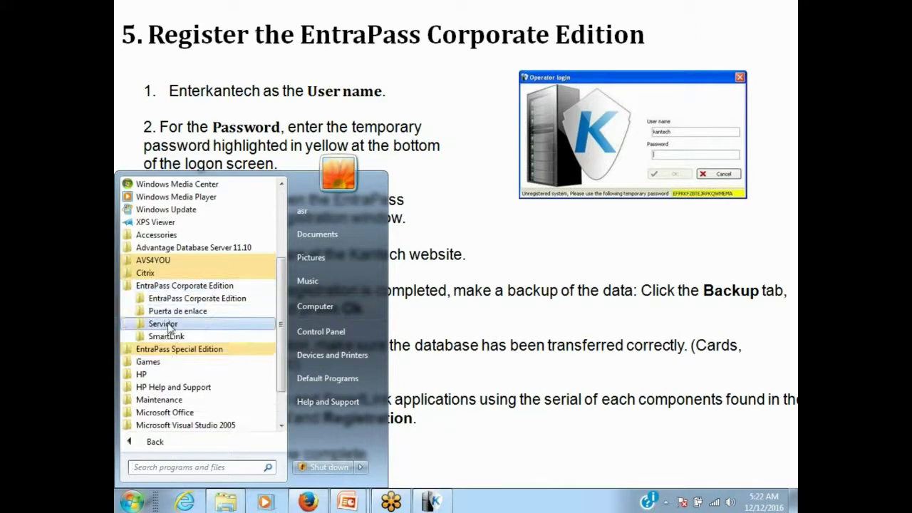
{"action": "left_click", "coordinate": [168, 325]}
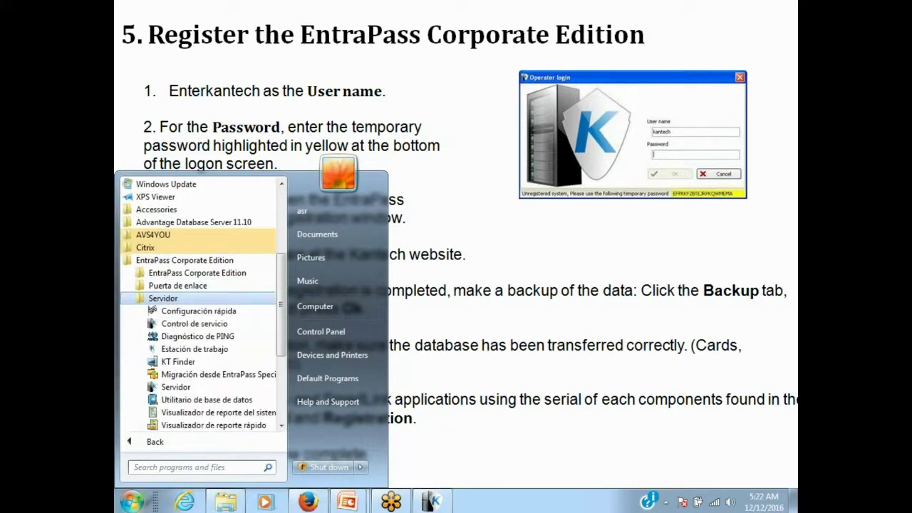
{"action": "left_click", "coordinate": [184, 349]}
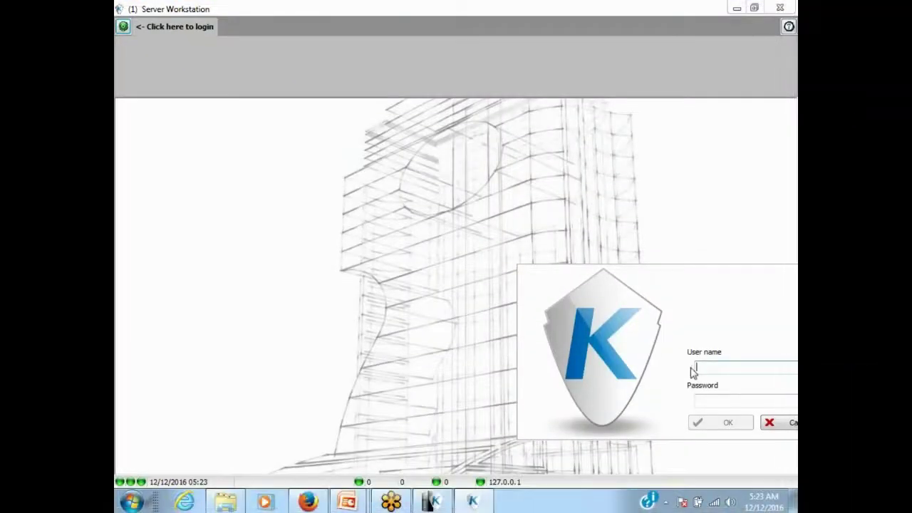
Log in to the Workstation with the operator name and password.
{"action": "type", "text": "k"}
{"action": "key", "text": "Tab"}
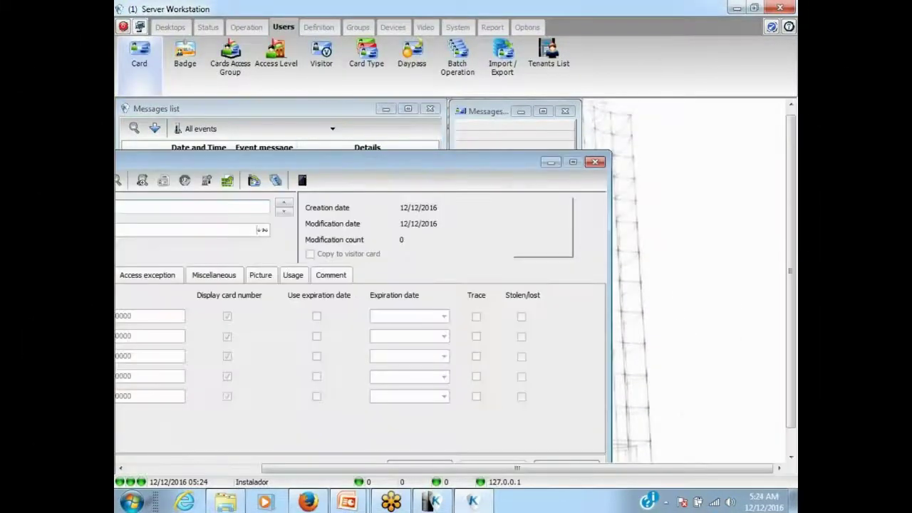
Browse a couple of migrated card records, then close the card window.
{"action": "left_click_drag", "start_coordinate": [311, 161], "coordinate": [436, 161]}
{"action": "left_click", "coordinate": [410, 206]}
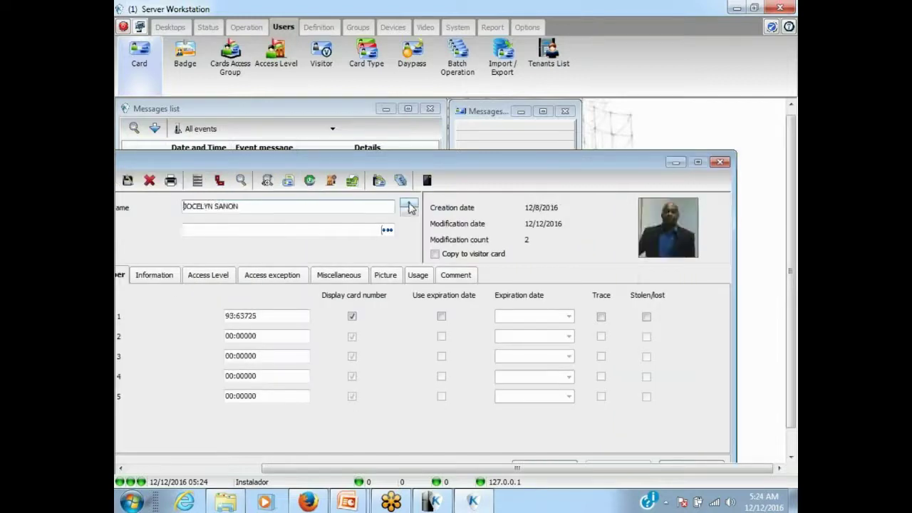
{"action": "left_click", "coordinate": [410, 207]}
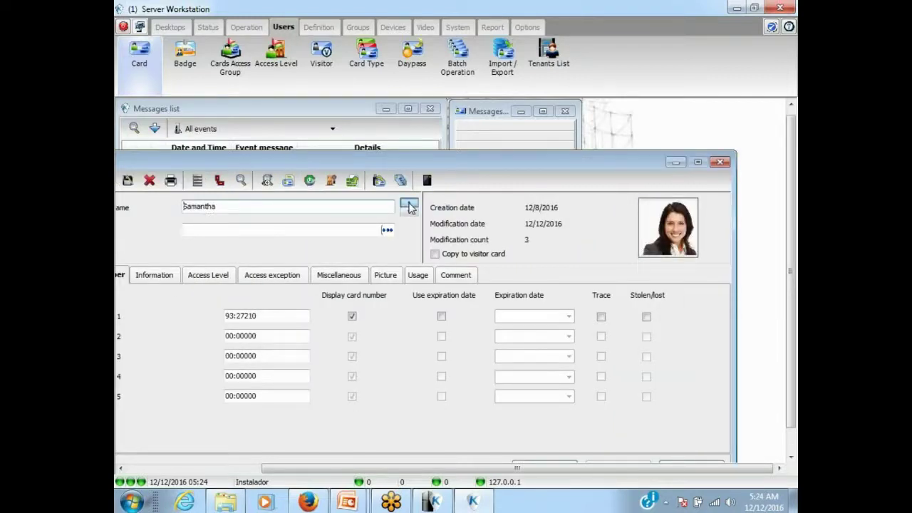
{"action": "left_click", "coordinate": [720, 163]}
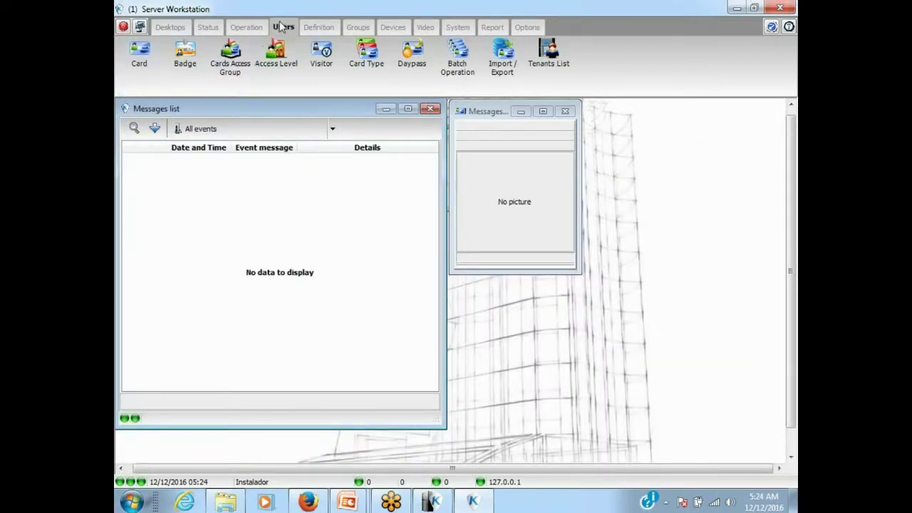
View the Camera desktop to check video, then return to the messages desktop.
{"action": "left_click", "coordinate": [178, 30]}
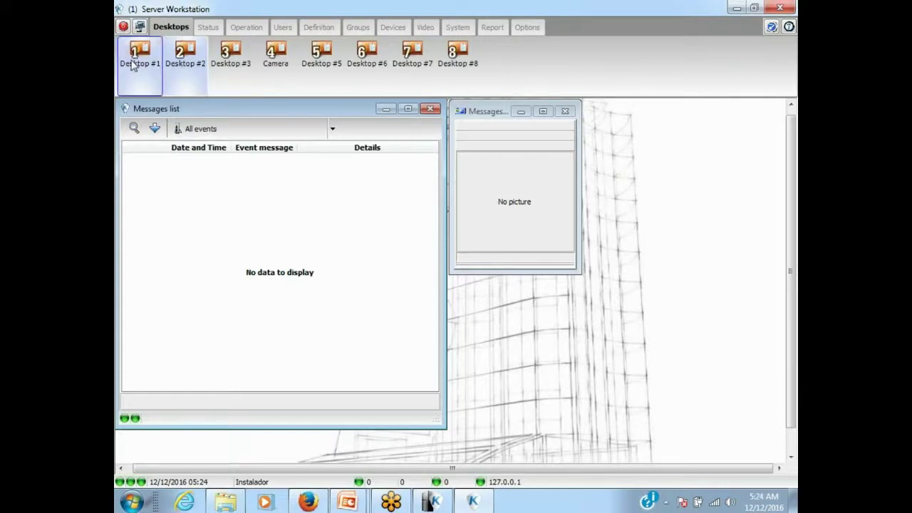
{"action": "left_click", "coordinate": [277, 60]}
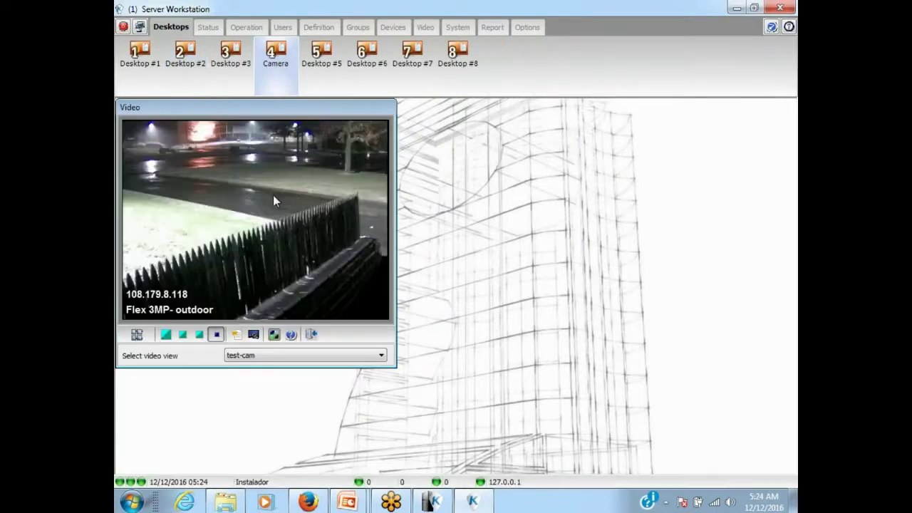
{"action": "left_click", "coordinate": [183, 57]}
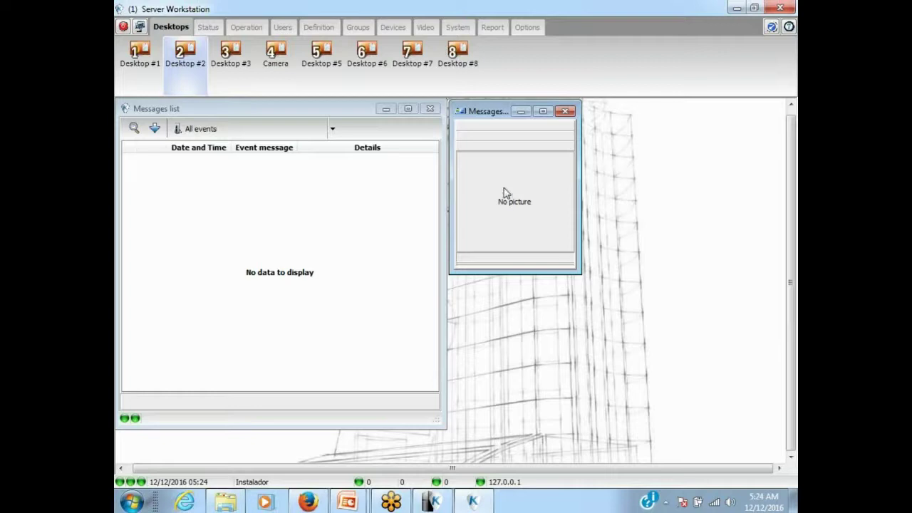
Check the test site's connection status (gateway not connected), then close it.
{"action": "left_click", "coordinate": [236, 30]}
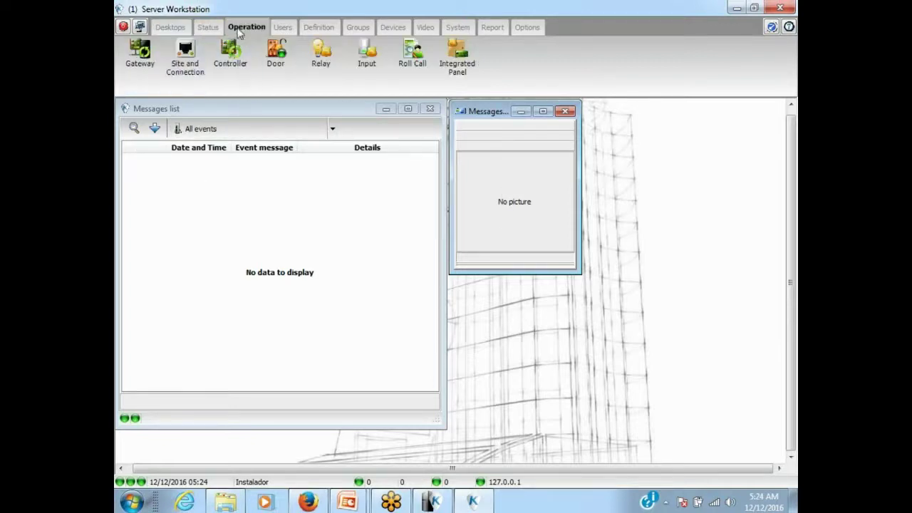
{"action": "left_click", "coordinate": [199, 72]}
{"action": "left_click", "coordinate": [271, 179]}
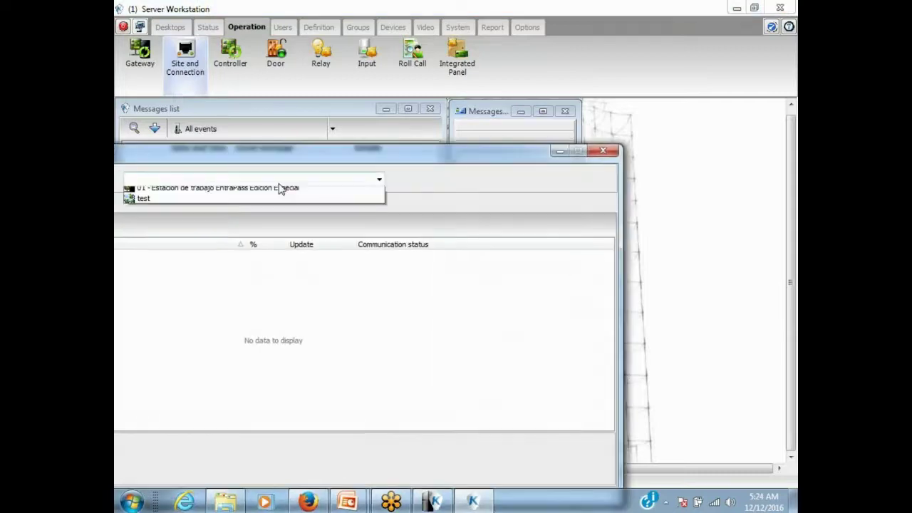
{"action": "left_click", "coordinate": [236, 203]}
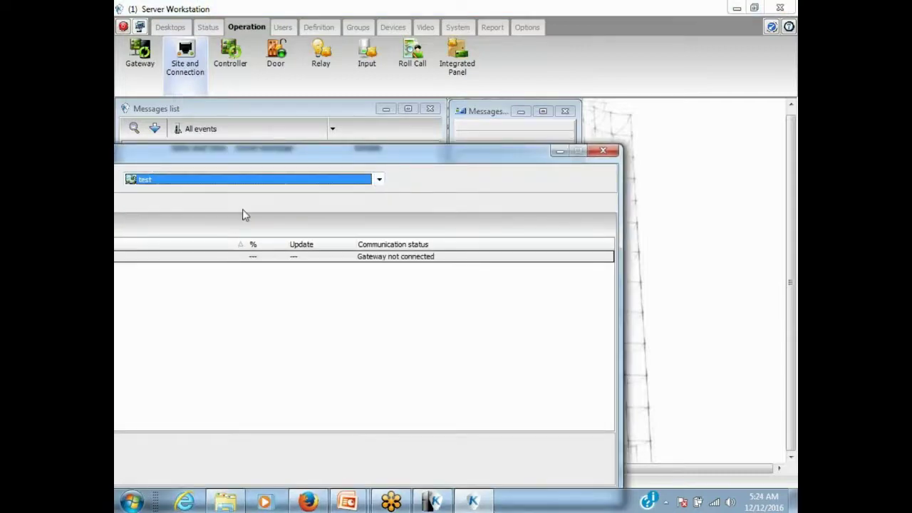
{"action": "left_click", "coordinate": [601, 152]}
{"action": "left_click", "coordinate": [527, 27]}
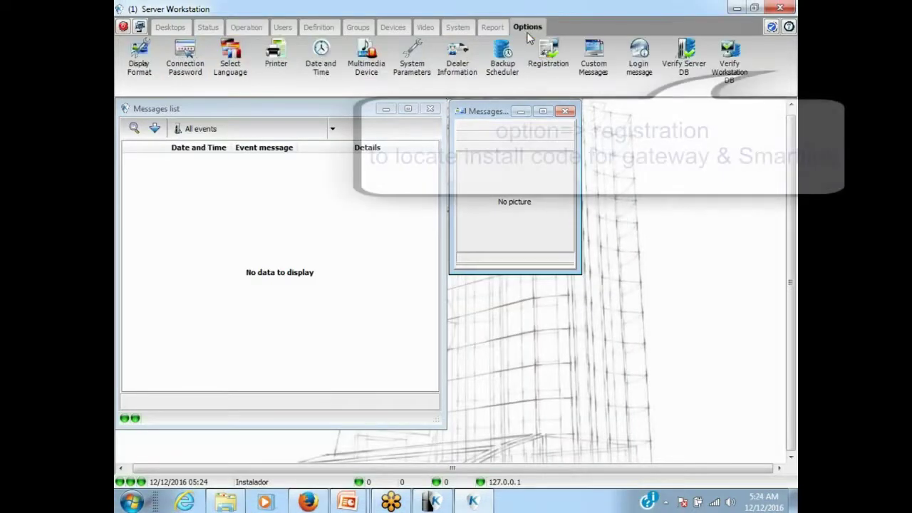
{"action": "left_click", "coordinate": [549, 57]}
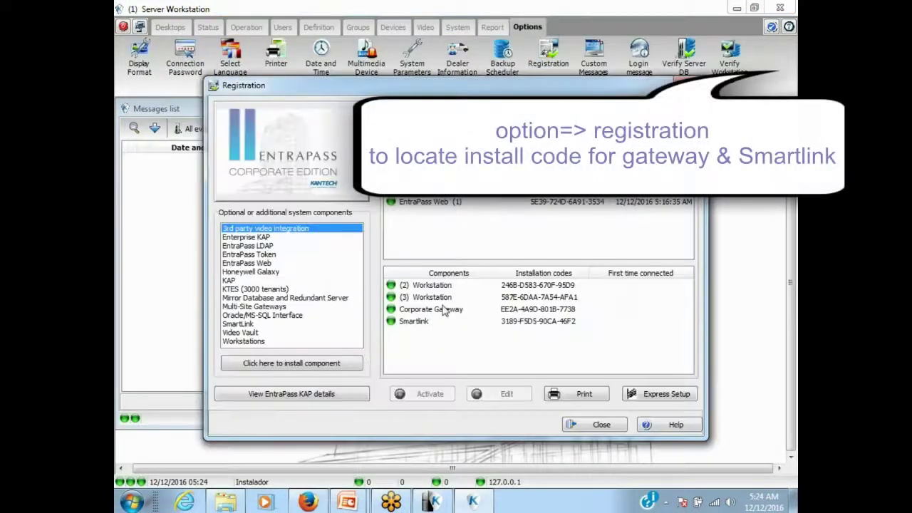
{"action": "left_click", "coordinate": [435, 312]}
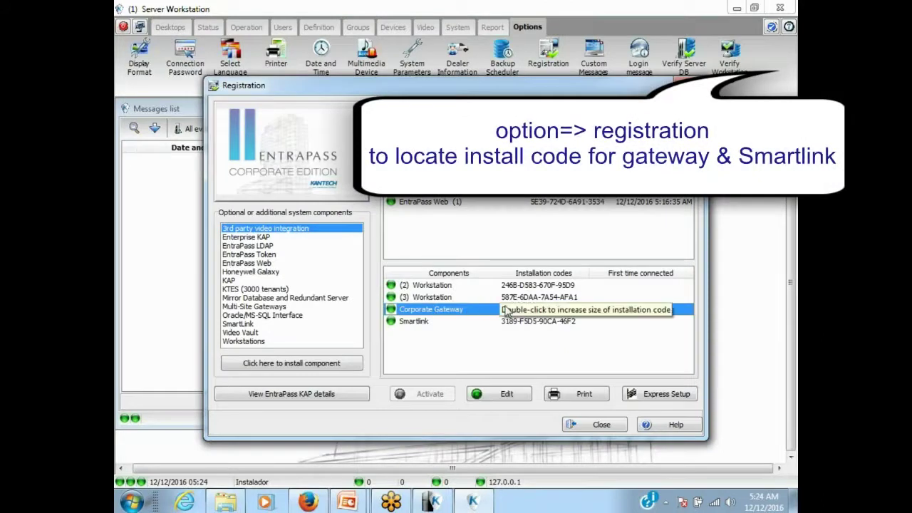
{"action": "left_click", "coordinate": [497, 322]}
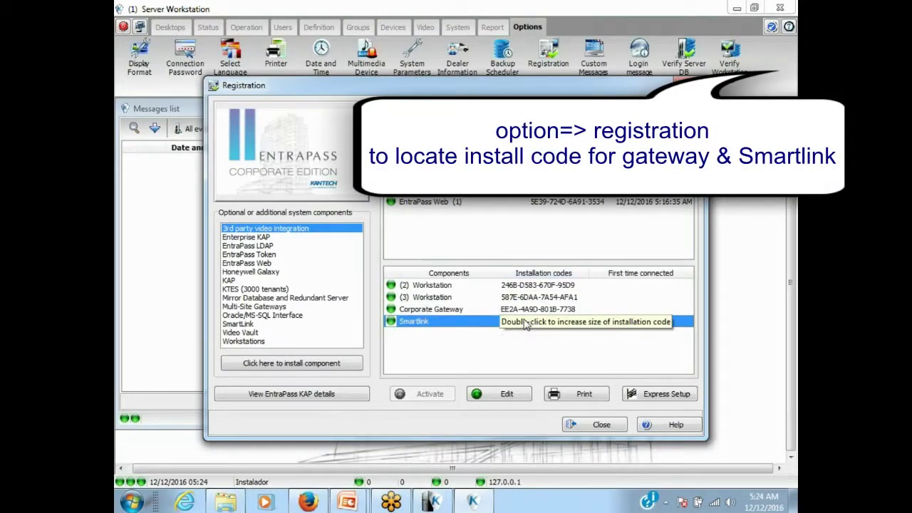
{"action": "left_click", "coordinate": [594, 425]}
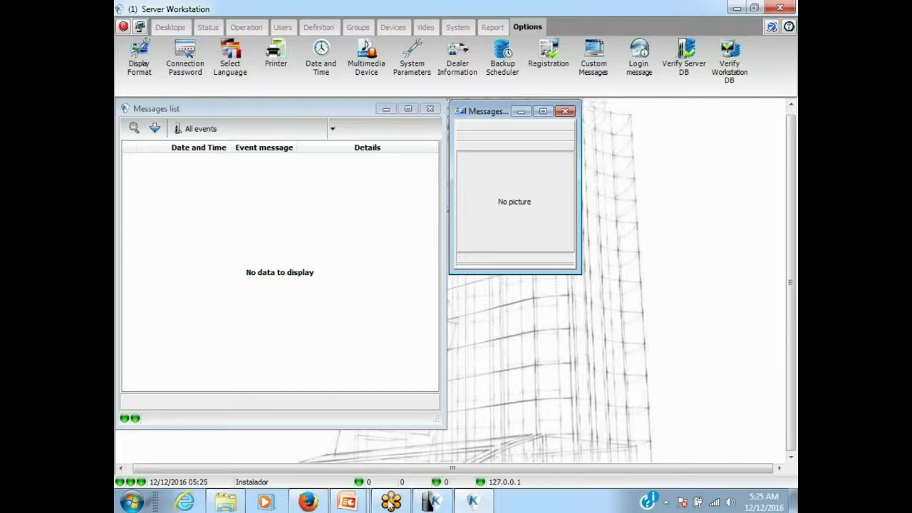
Bring the PowerPoint slide show back full screen and return to 'Migrate from EntraPass Special to Corporate Edition'.
{"action": "mouse_move", "coordinate": [356, 502]}
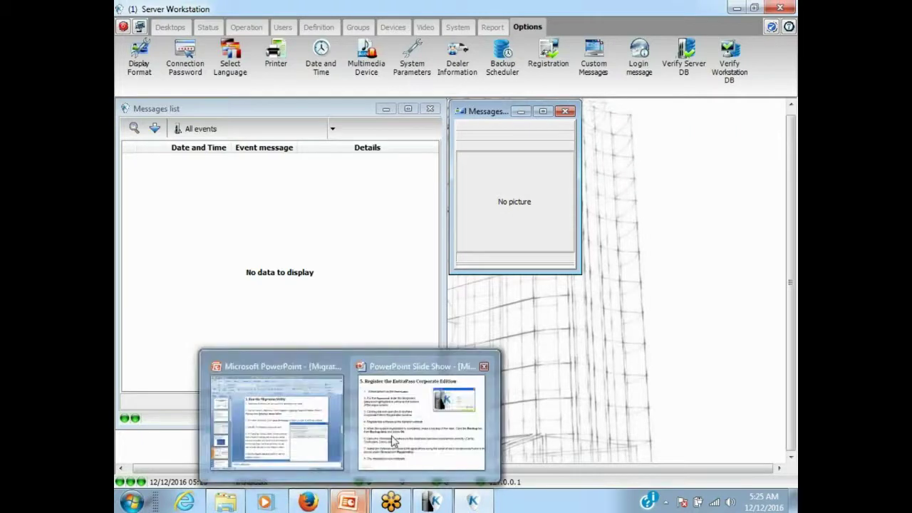
{"action": "left_click", "coordinate": [393, 441]}
{"action": "scroll", "coordinate": [402, 377], "scroll_direction": "up", "scroll_amount": 4}
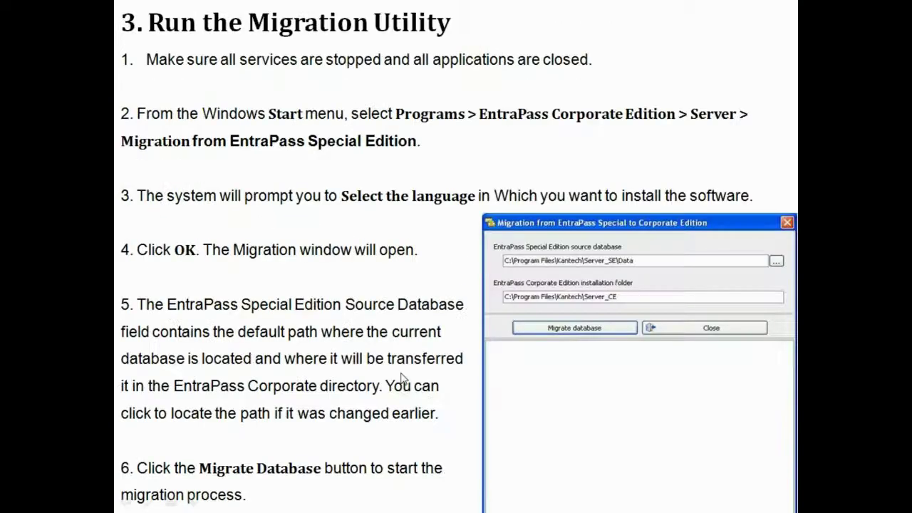
{"action": "scroll", "coordinate": [402, 377], "scroll_direction": "up", "scroll_amount": 1}
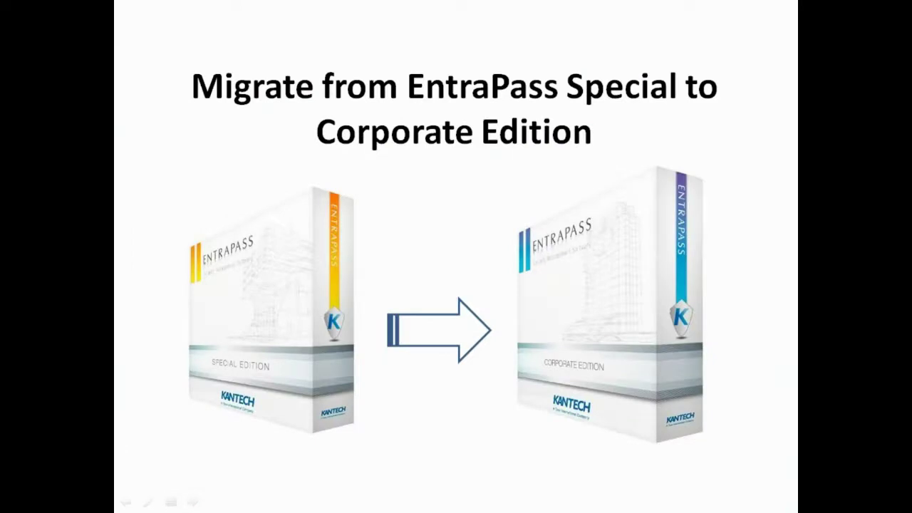